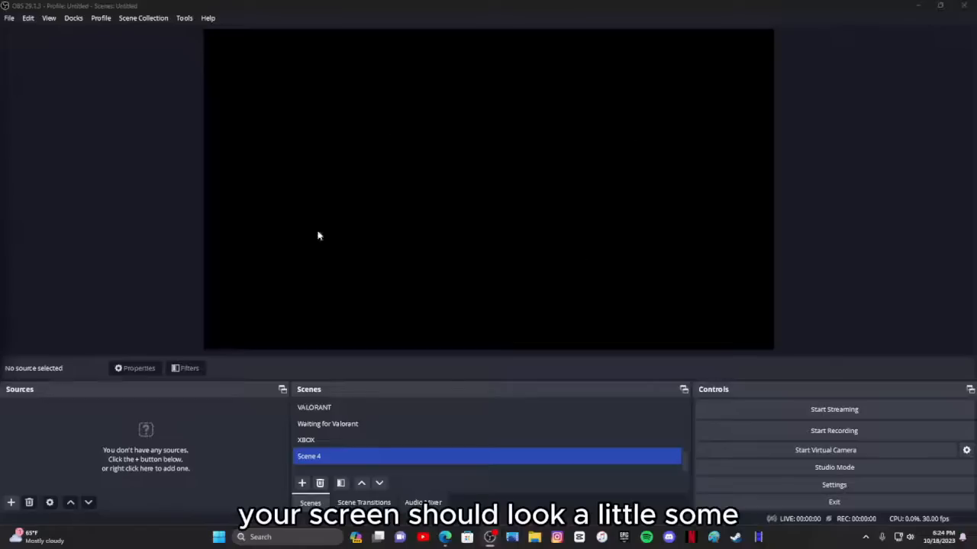
pyautogui.moveTo(327, 113); pyautogui.dragTo(388, 148)
pyautogui.moveTo(310, 185); pyautogui.dragTo(521, 82)
pyautogui.moveTo(476, 146); pyautogui.dragTo(711, 143)
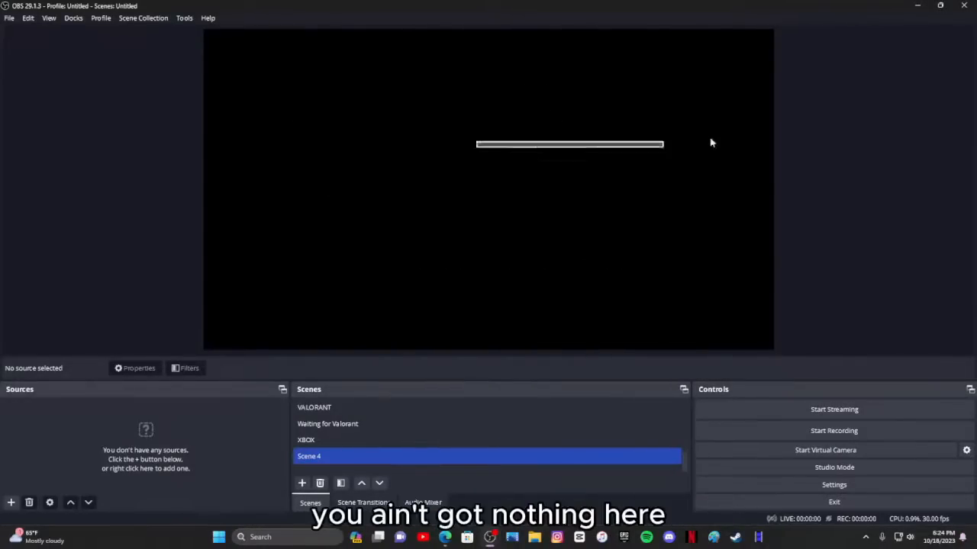
pyautogui.moveTo(384, 122); pyautogui.dragTo(625, 221)
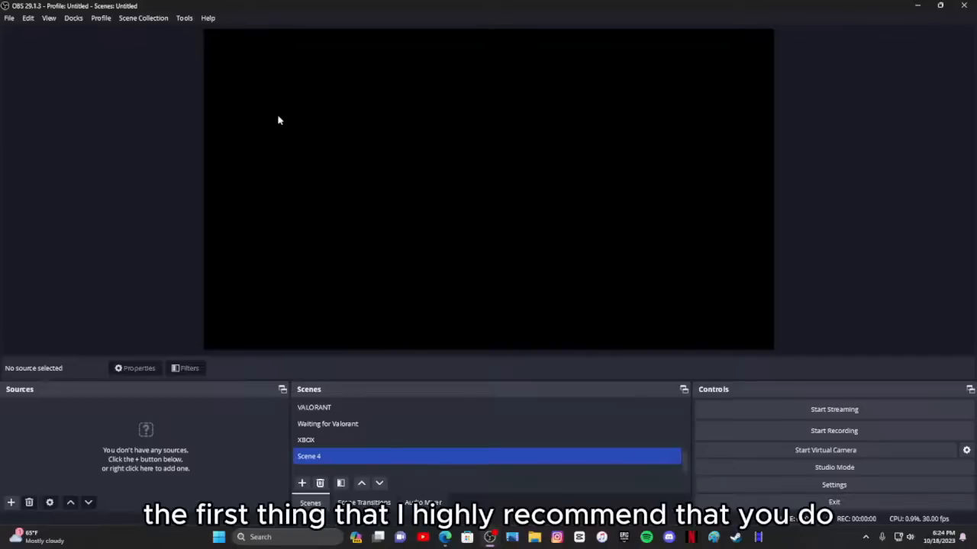
# Open the recording options in the output settings
pyautogui.click(809, 486)
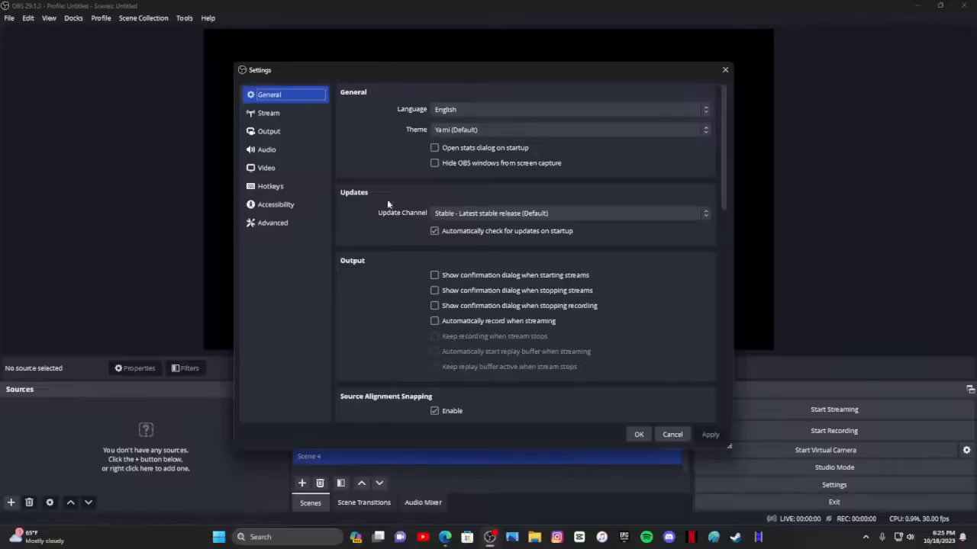
pyautogui.click(285, 171)
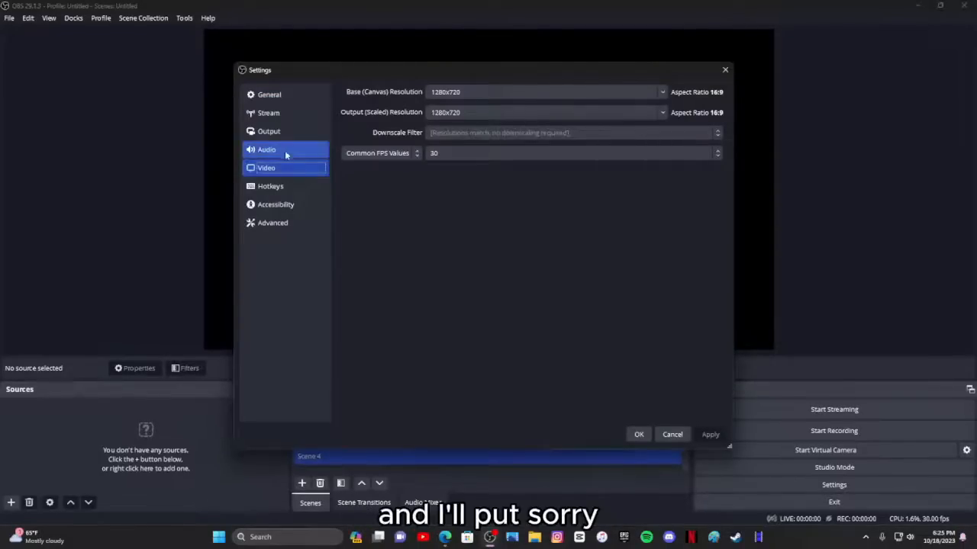
pyautogui.click(284, 135)
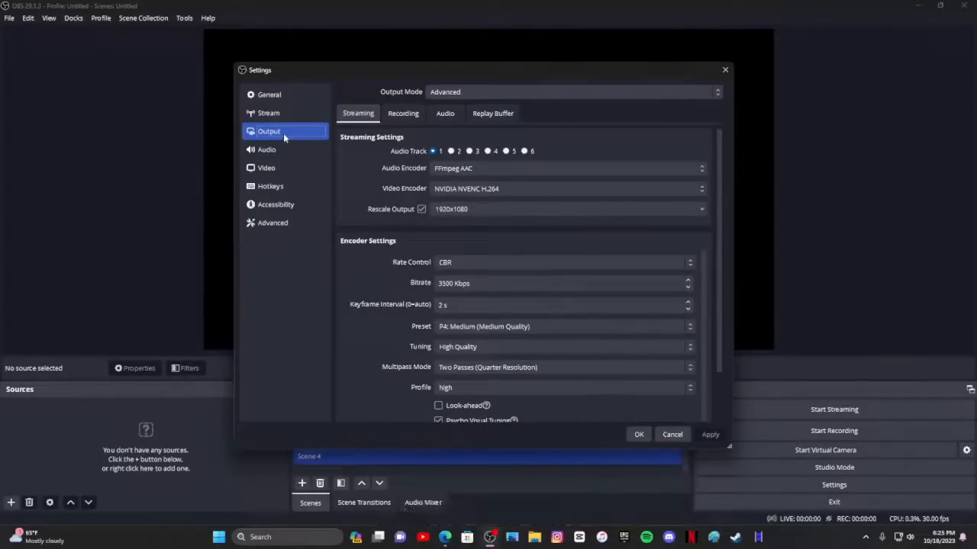
pyautogui.click(402, 116)
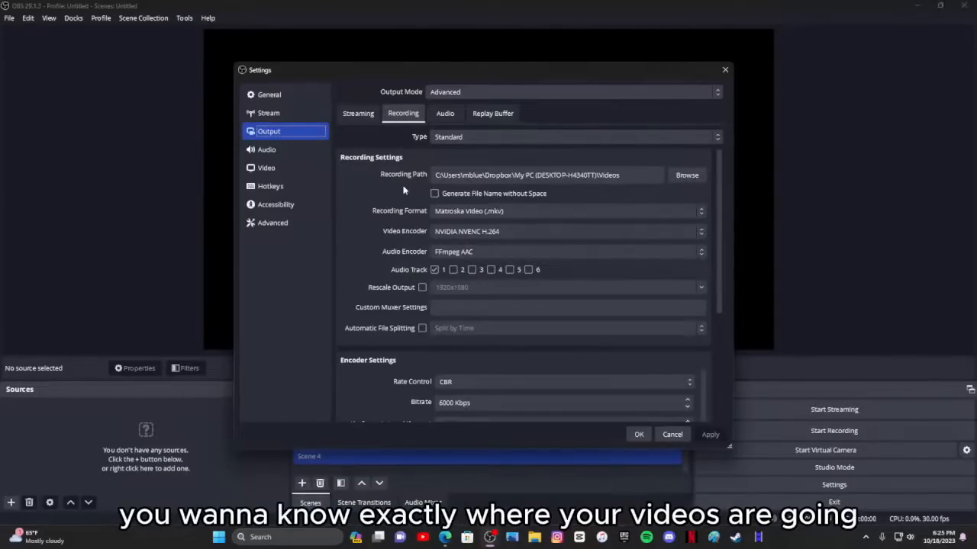
# Browse the Videos and DBZ memes folders as possible recording directories and leave without selecting one
pyautogui.click(686, 174)
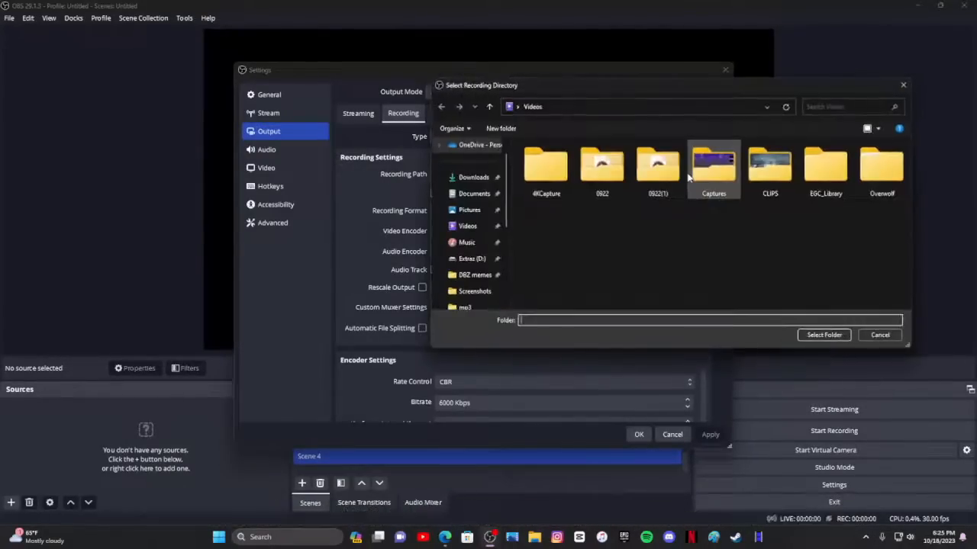
pyautogui.click(465, 225)
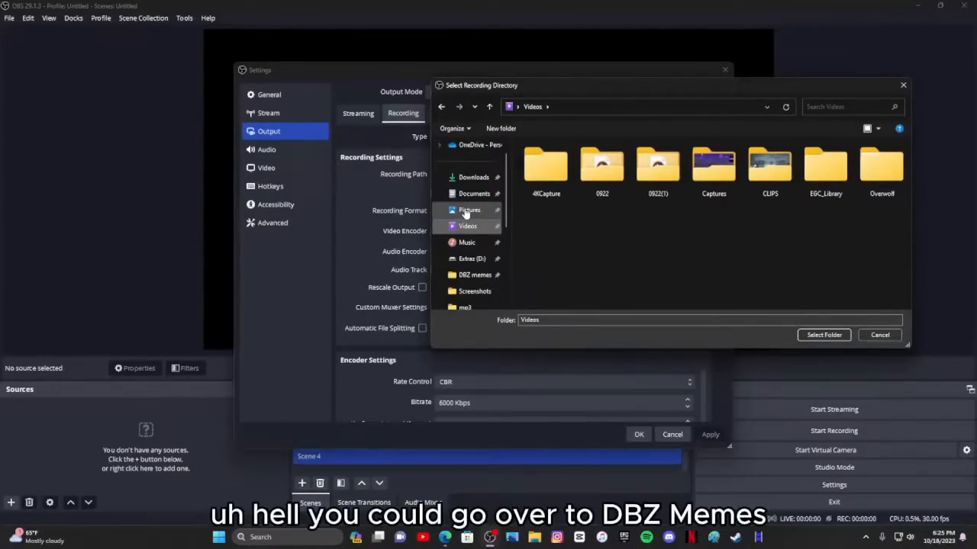
pyautogui.click(471, 276)
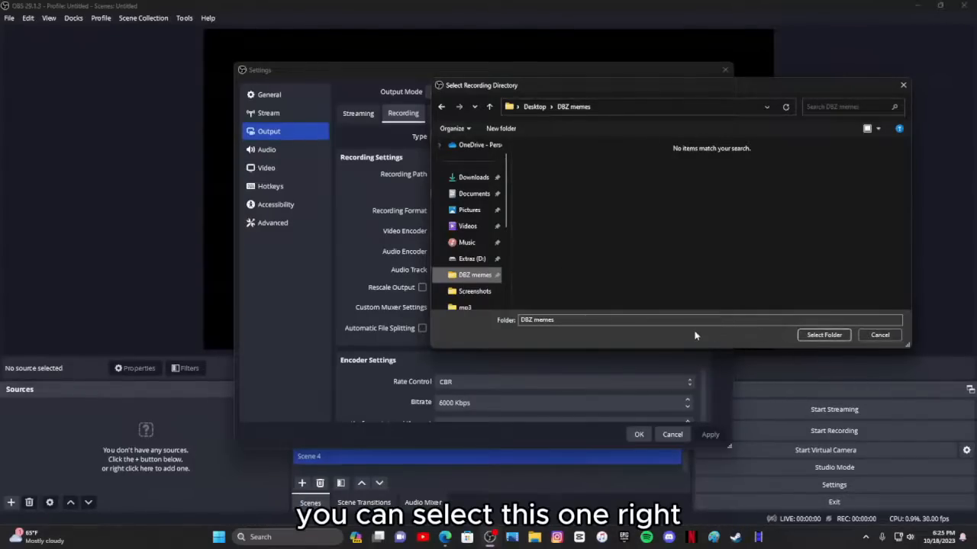
pyautogui.click(466, 226)
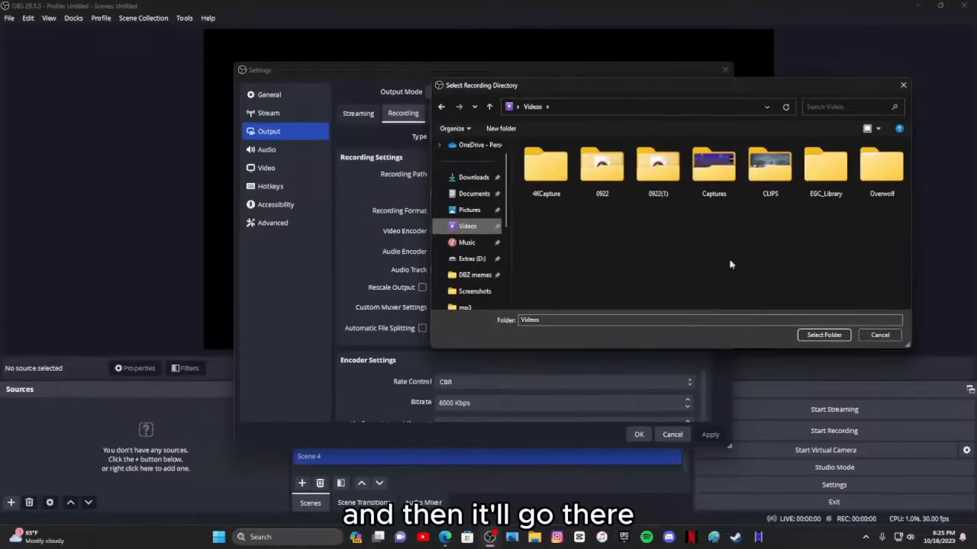
pyautogui.click(879, 337)
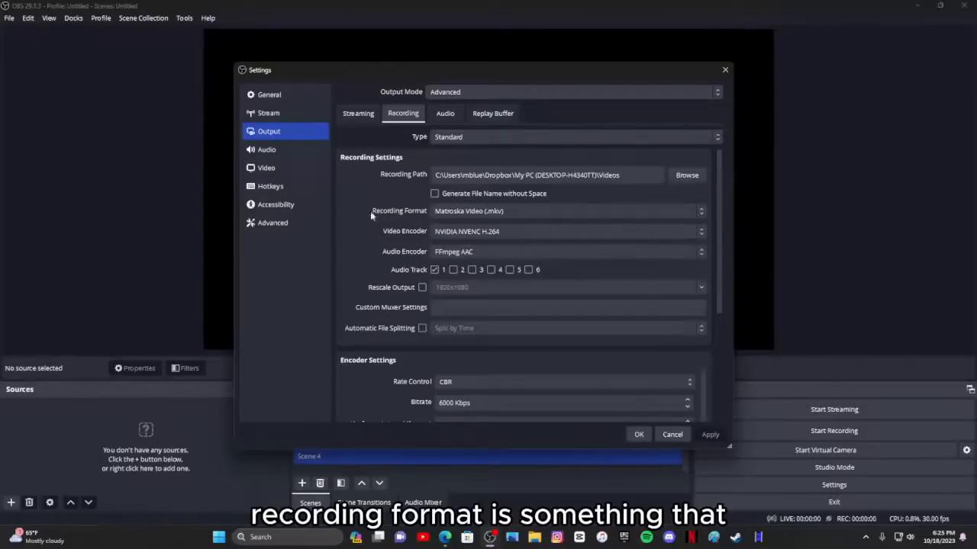
# Examine the available recording formats and close the settings without saving any change
pyautogui.click(440, 215)
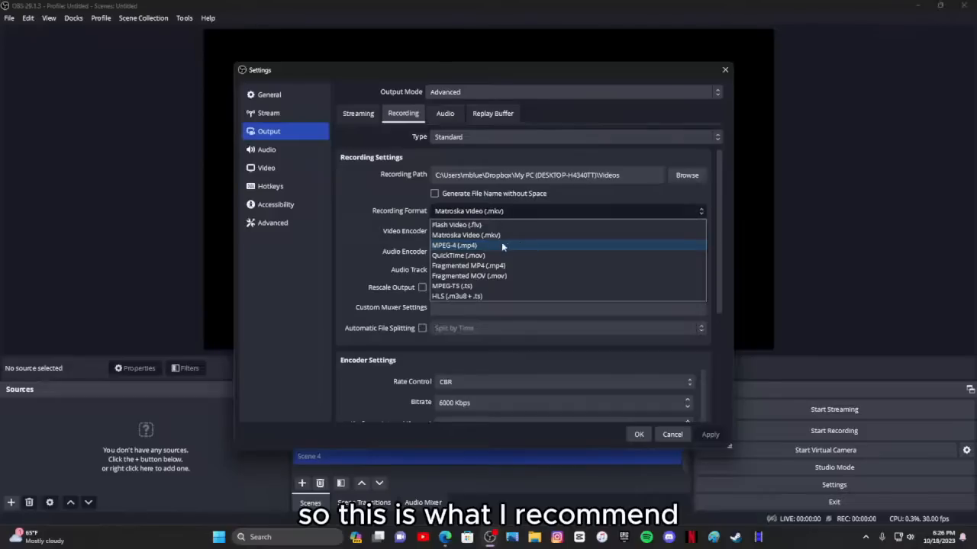
pyautogui.click(604, 193)
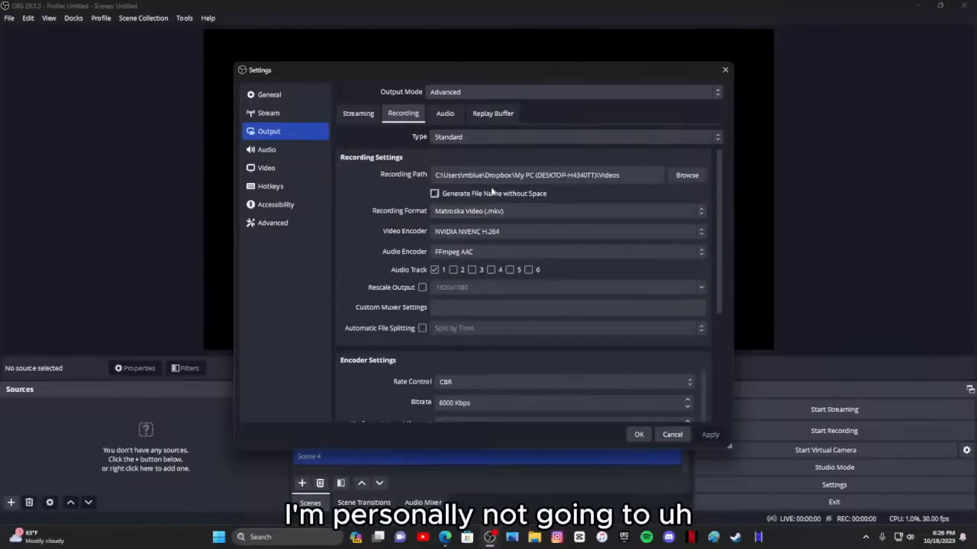
pyautogui.click(672, 434)
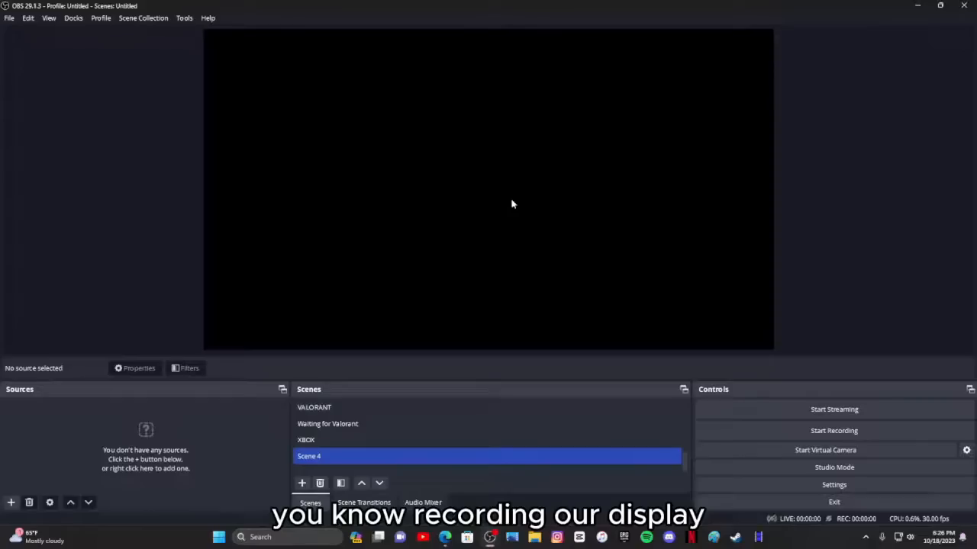
# Add a new Display Capture source to Scene 4
pyautogui.click(11, 502)
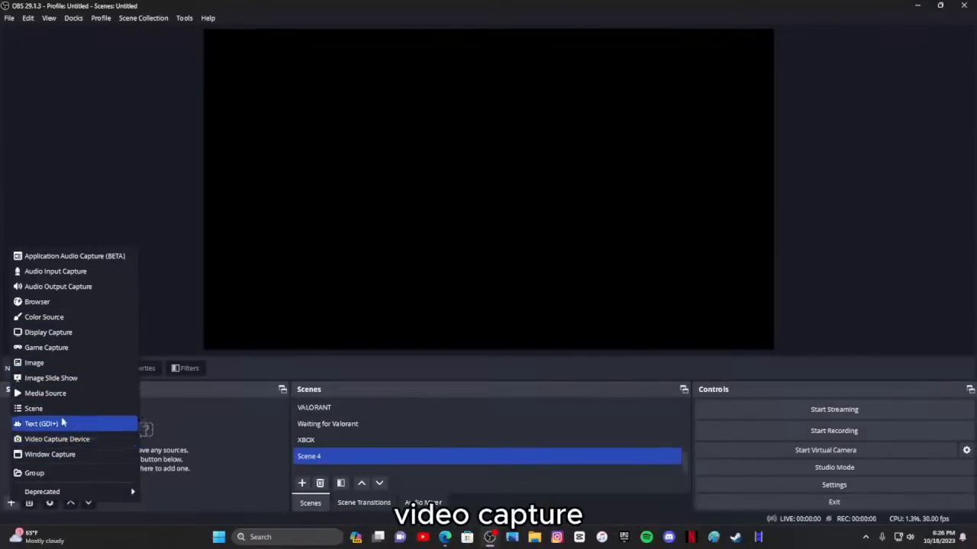
pyautogui.click(69, 332)
pyautogui.click(514, 329)
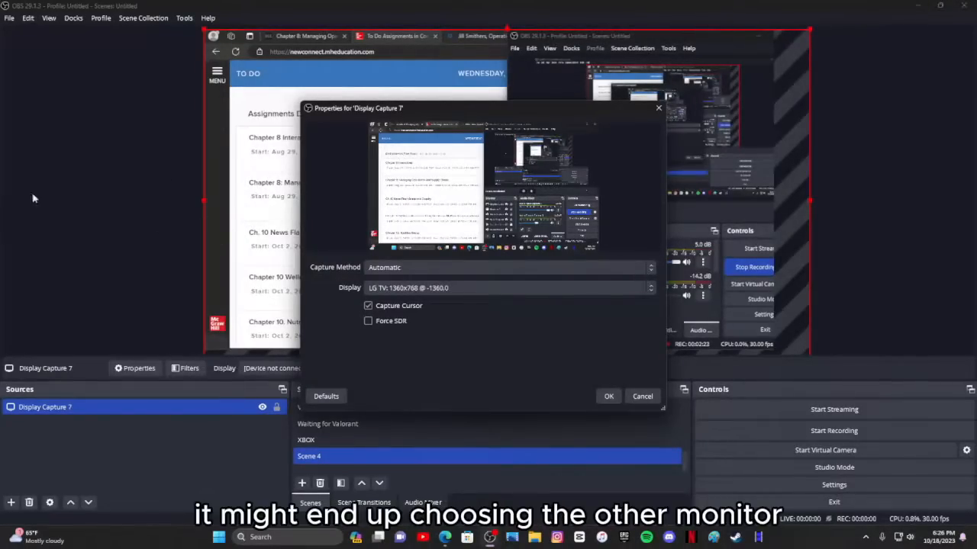
# Set the captured display to the OMEN by HP 25 primary monitor and accept the source properties
pyautogui.click(398, 268)
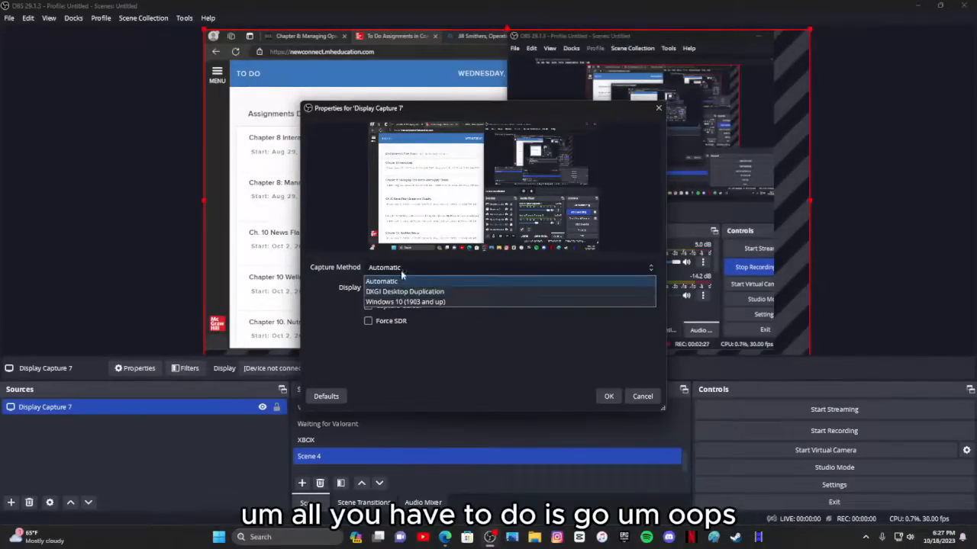
pyautogui.click(400, 268)
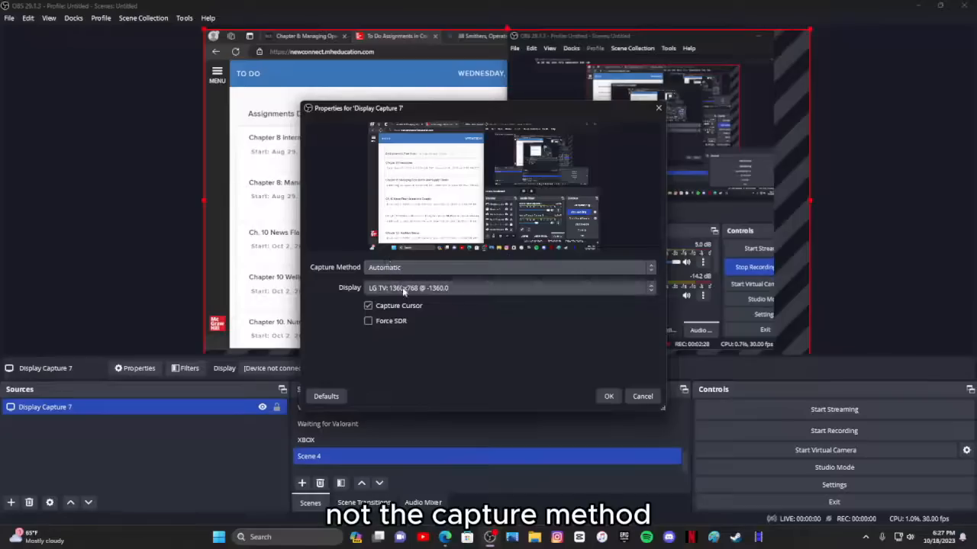
pyautogui.click(403, 289)
pyautogui.click(428, 311)
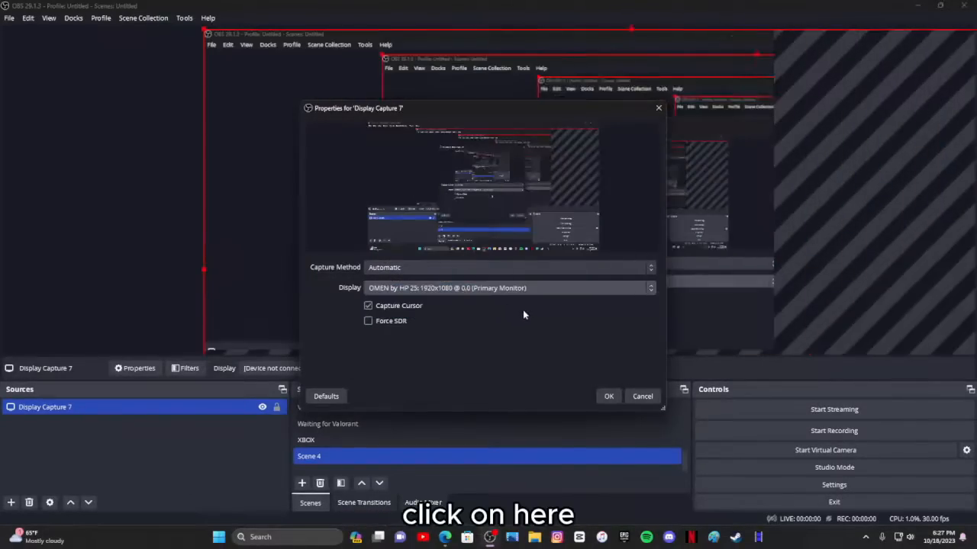
pyautogui.click(610, 396)
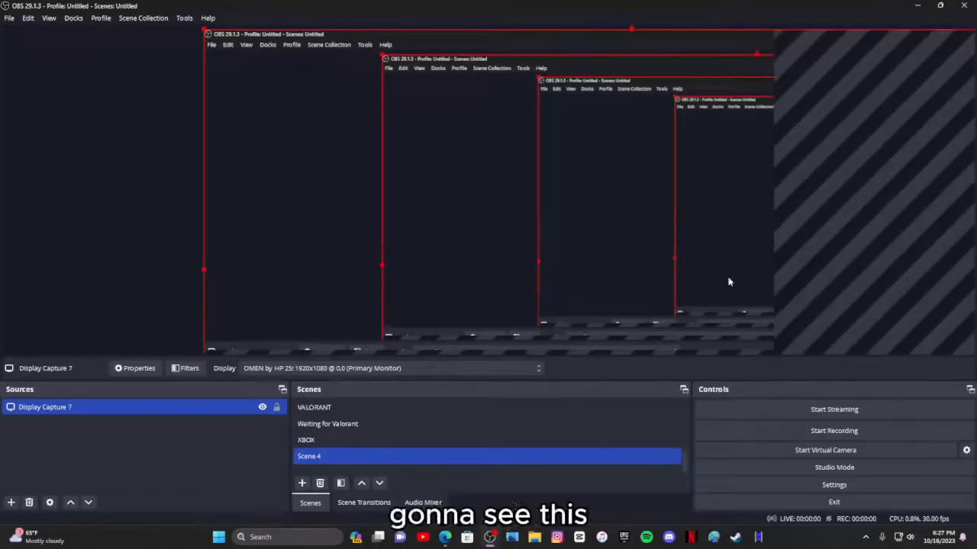
# Scale the display capture in the preview so it fills the whole canvas
pyautogui.moveTo(206, 34); pyautogui.dragTo(276, 55)
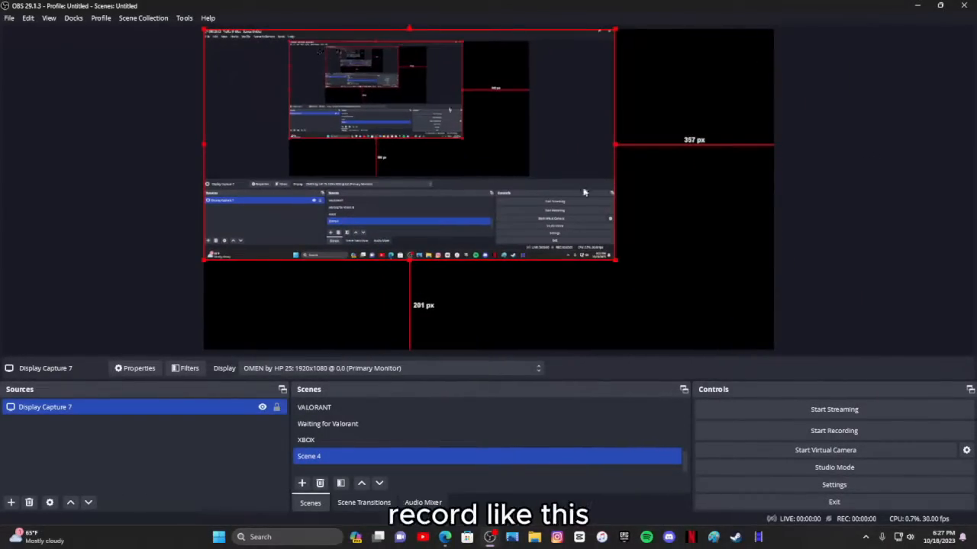
pyautogui.click(683, 217)
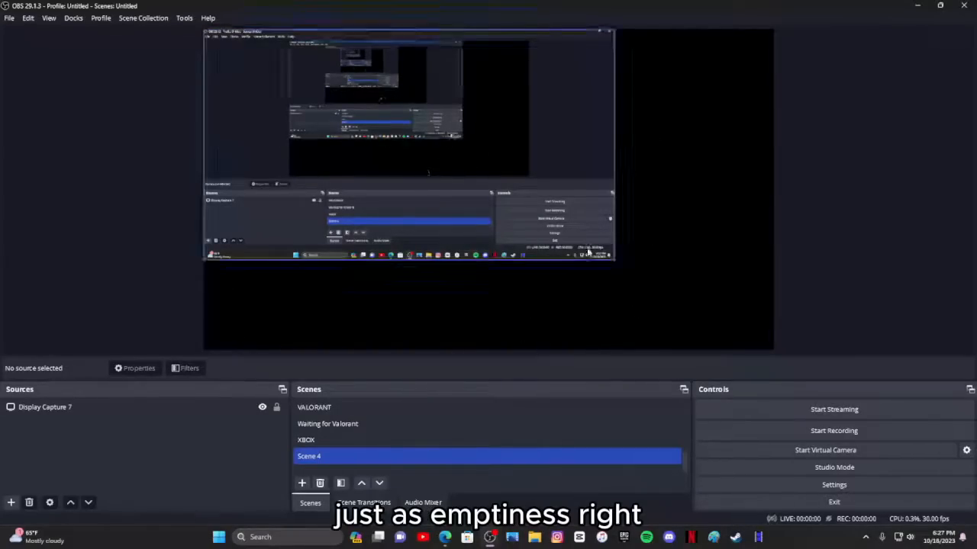
pyautogui.click(610, 258)
pyautogui.moveTo(615, 263); pyautogui.dragTo(773, 350)
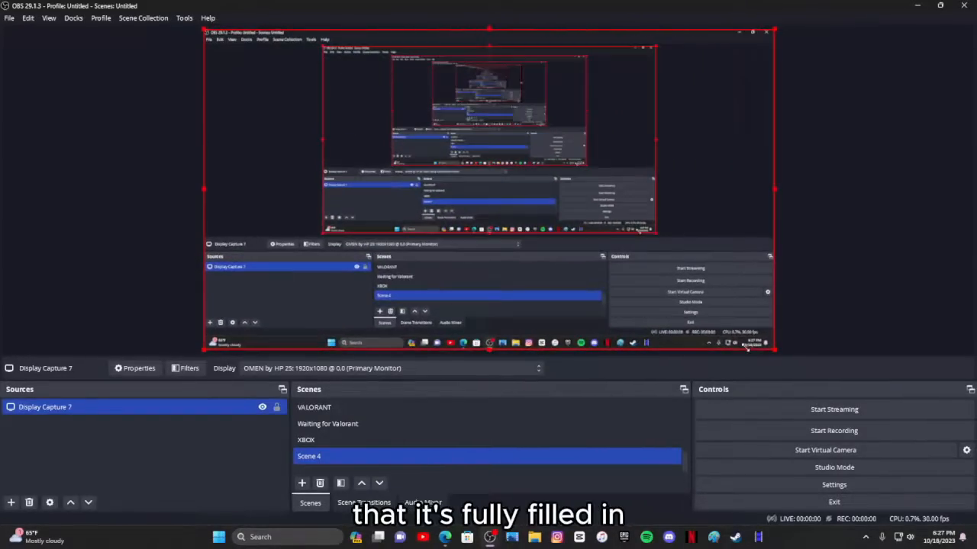
pyautogui.click(828, 294)
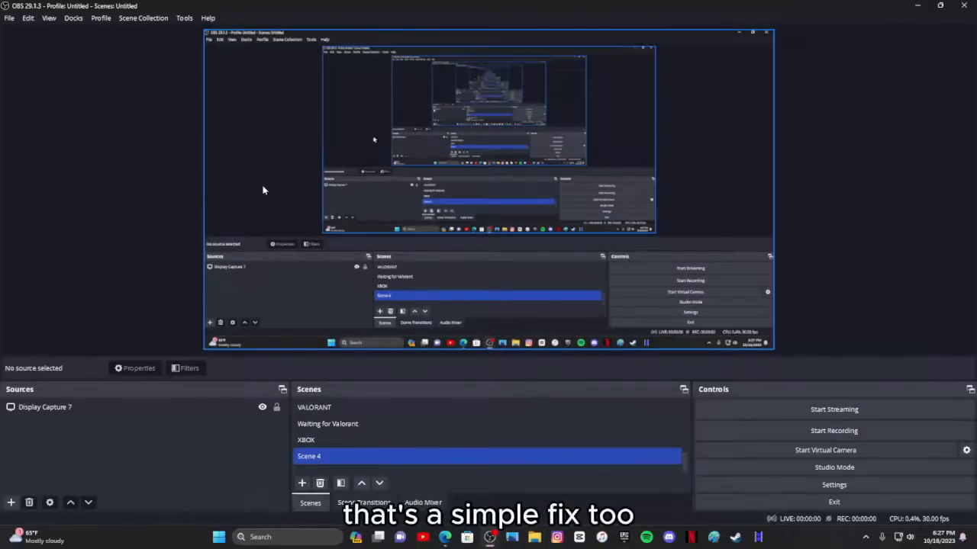
# Add an Audio Output Capture source that uses the Headphones (D5) device
pyautogui.click(12, 504)
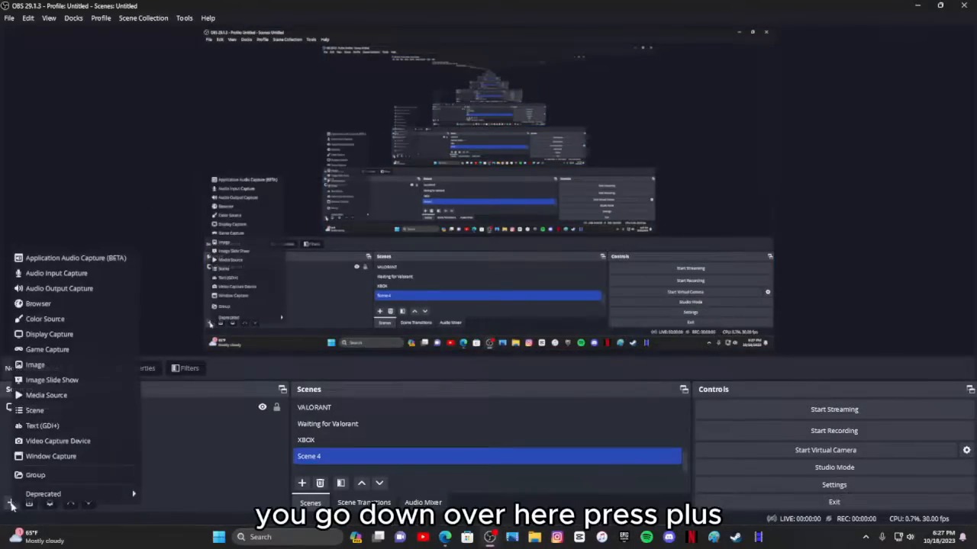
pyautogui.click(48, 293)
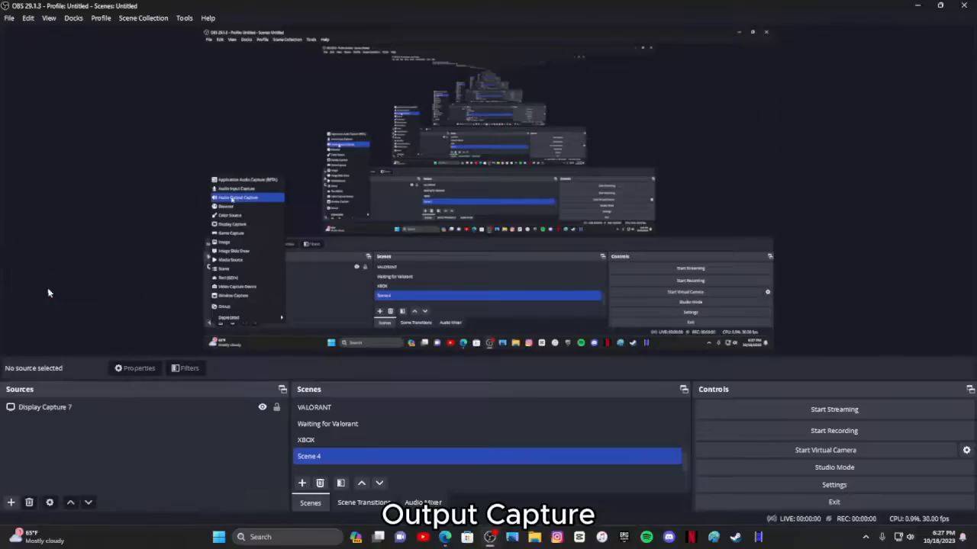
pyautogui.click(513, 329)
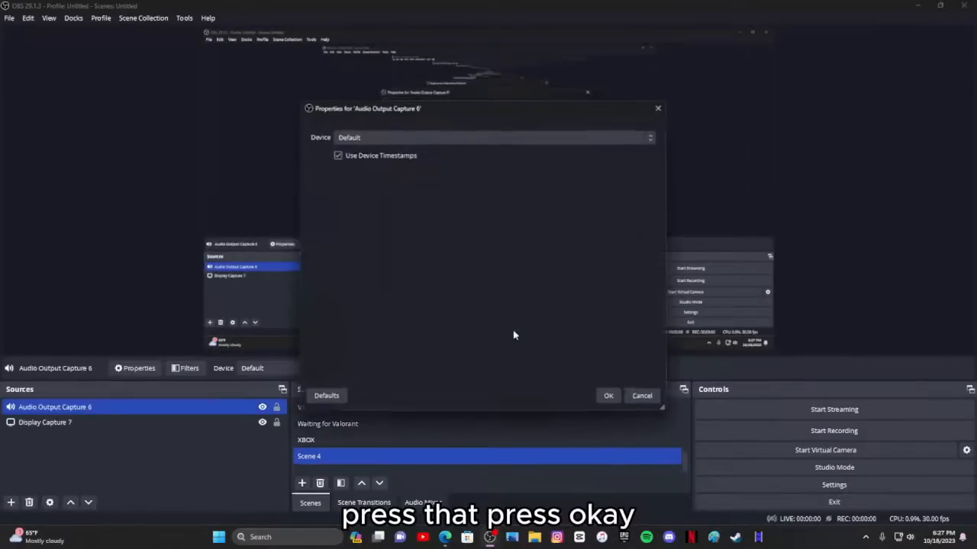
pyautogui.click(487, 138)
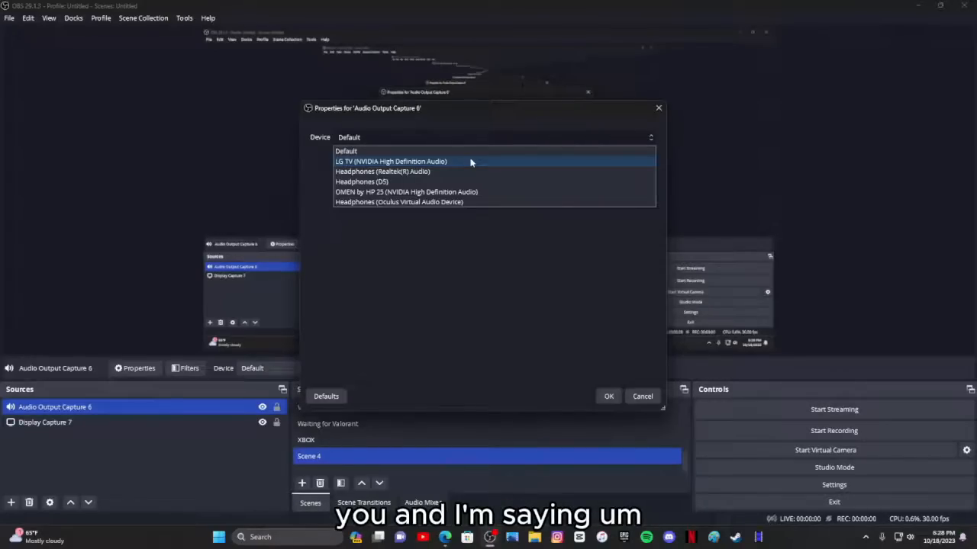
pyautogui.click(467, 183)
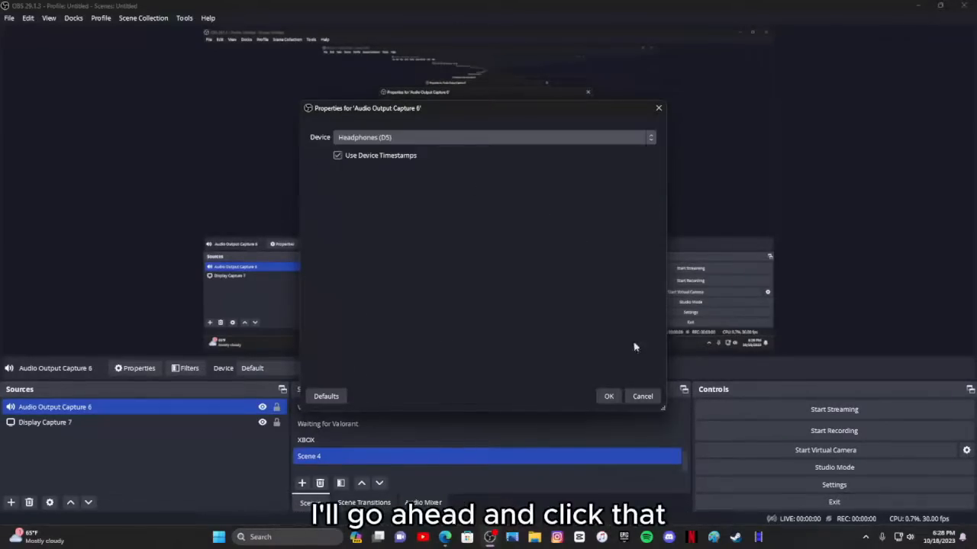
pyautogui.click(611, 396)
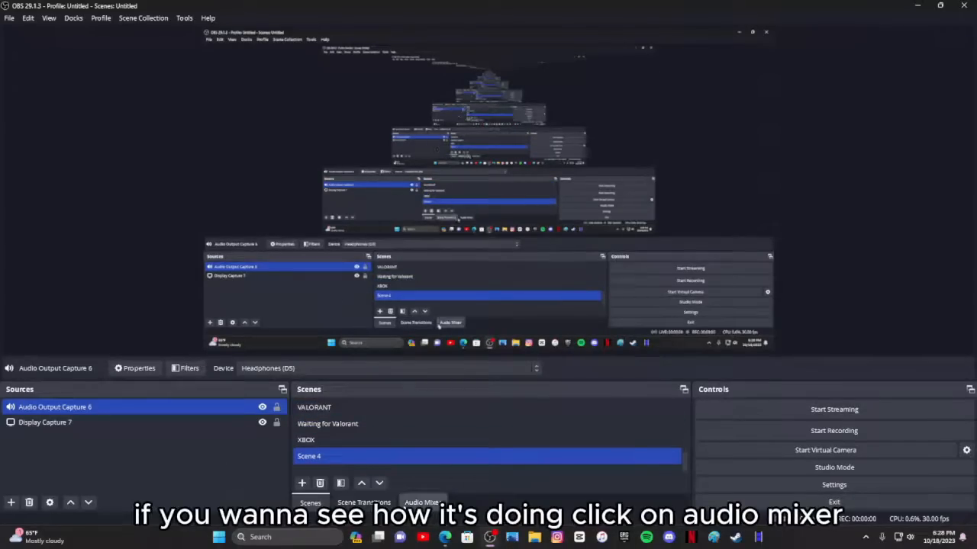
# Show the audio mixer and test the captured desktop audio by lowering the system volume slightly
pyautogui.click(422, 503)
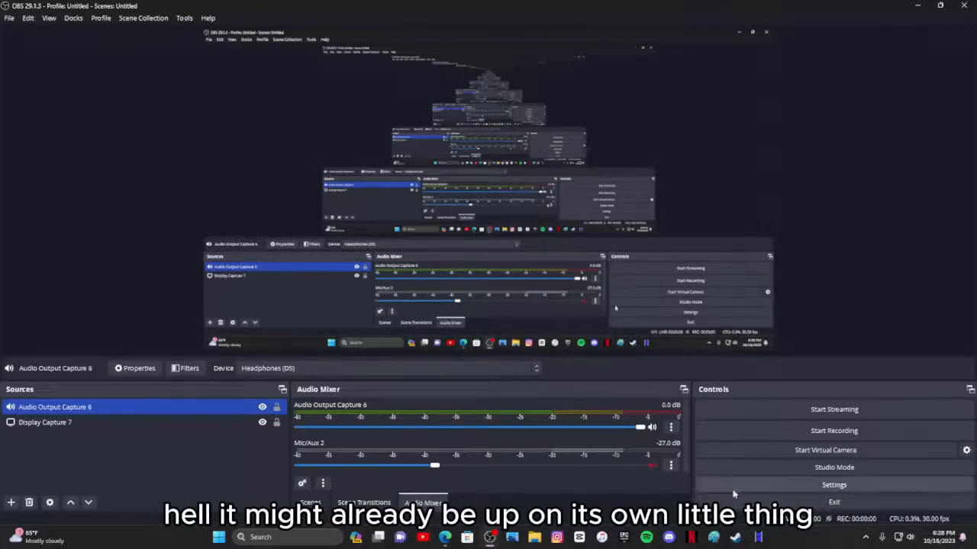
pyautogui.click(910, 539)
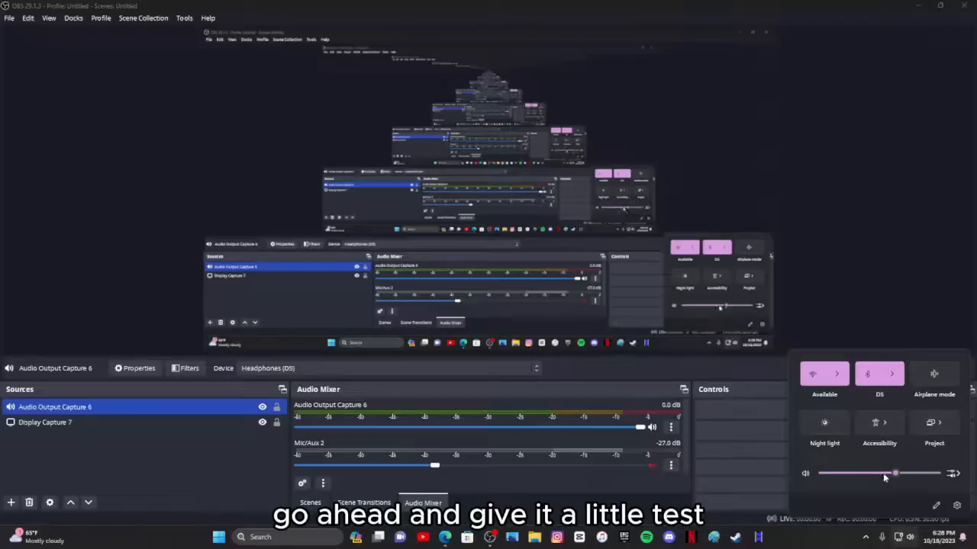
pyautogui.moveTo(899, 475); pyautogui.dragTo(890, 474)
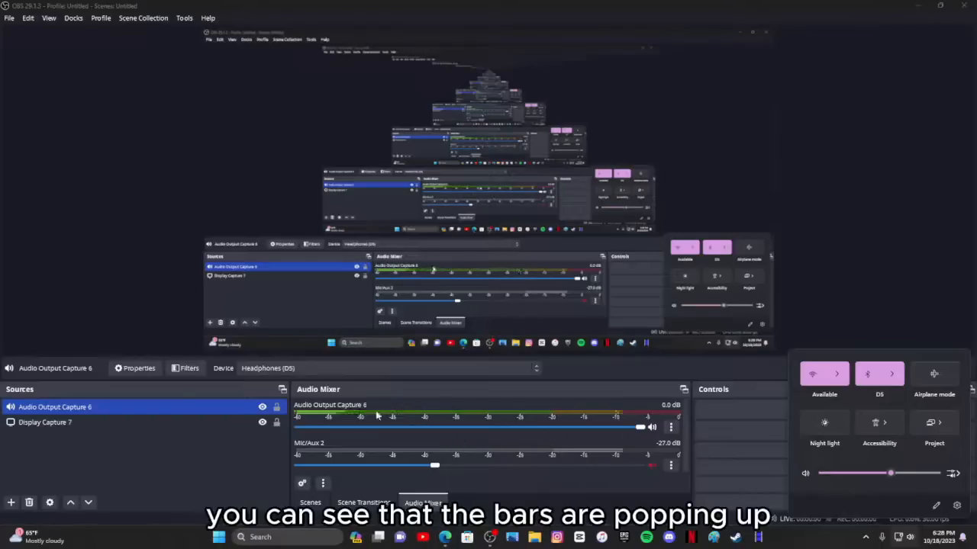
pyautogui.click(245, 459)
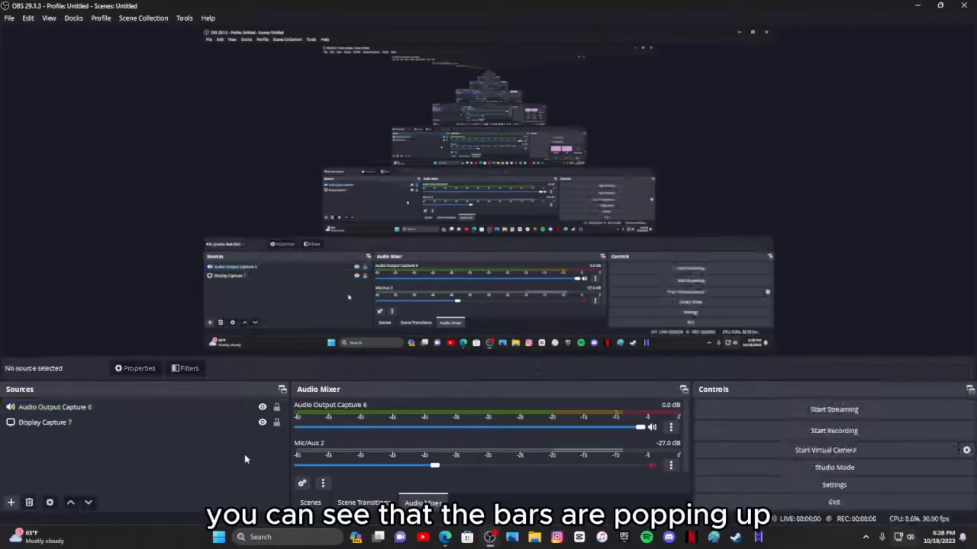
pyautogui.click(11, 502)
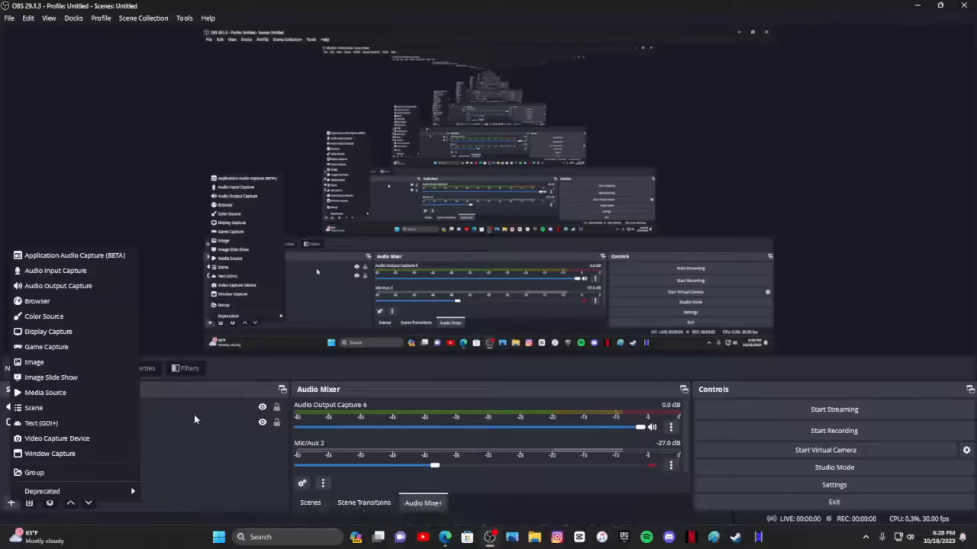
pyautogui.click(213, 457)
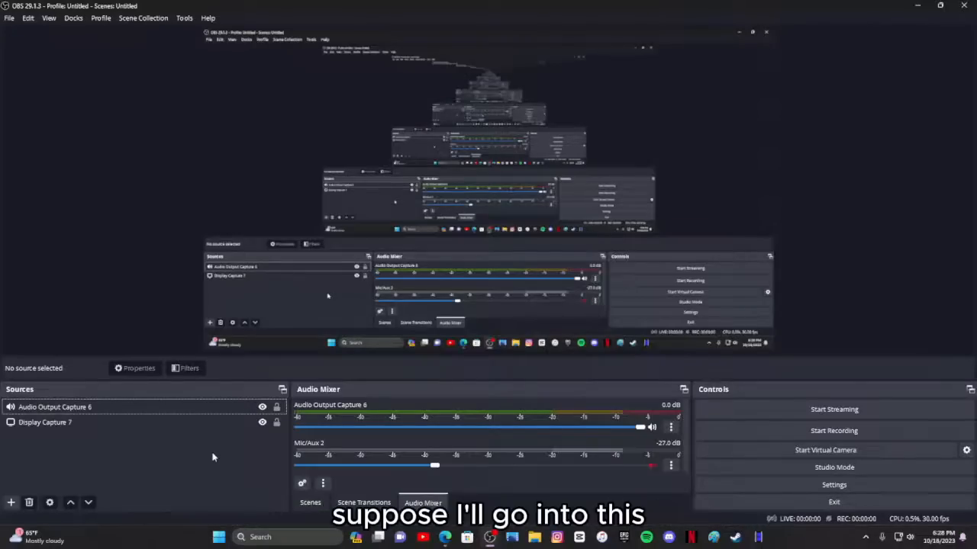
# Review the base canvas resolution and common FPS choices in the video settings, and close the settings without applying changes
pyautogui.click(813, 480)
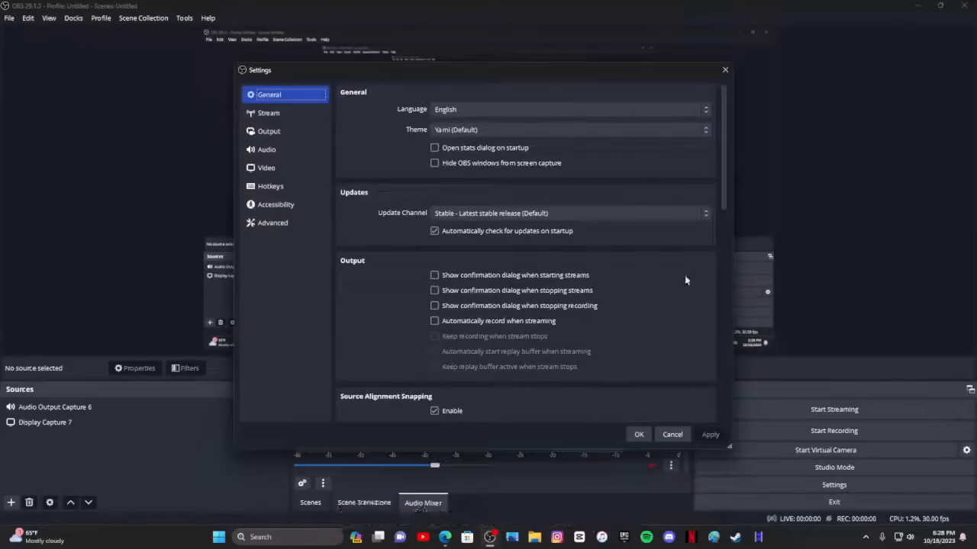
pyautogui.click(292, 169)
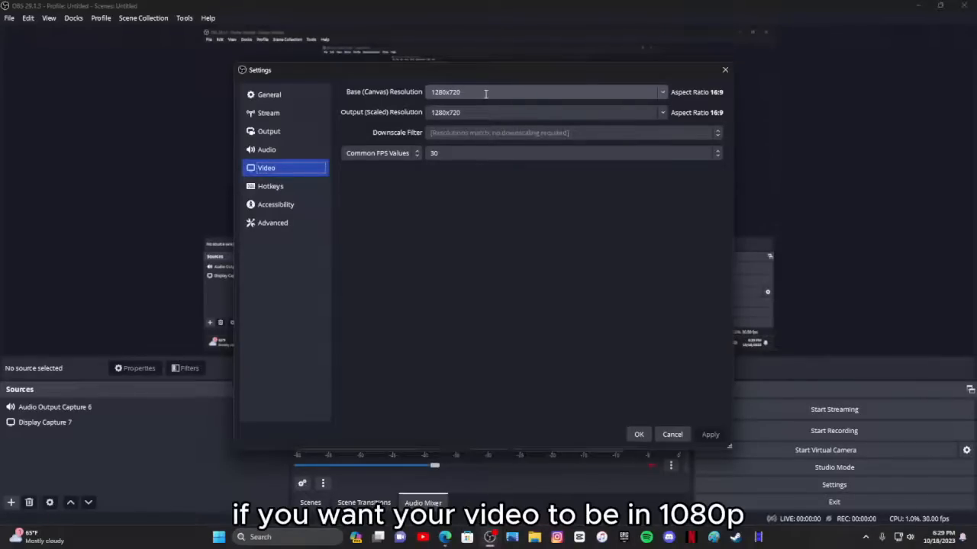
pyautogui.click(662, 92)
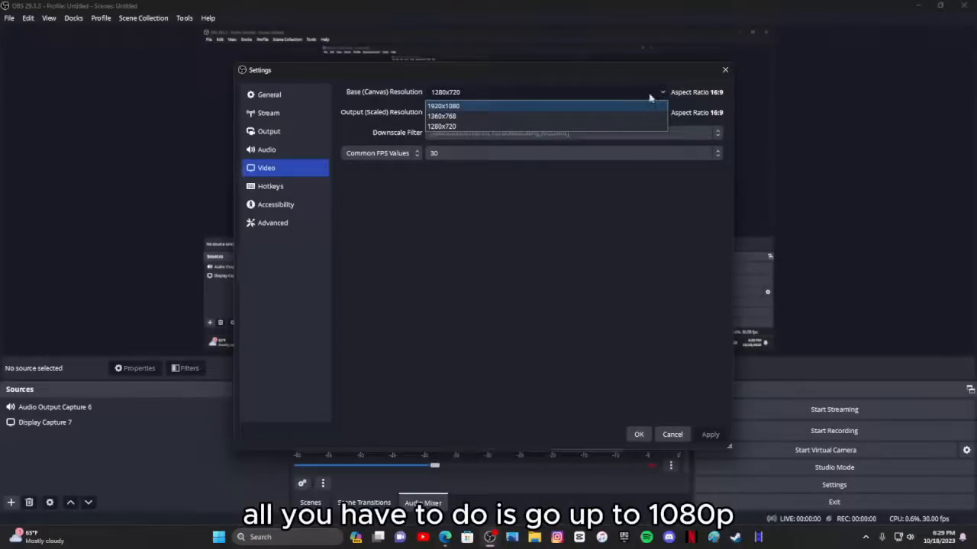
pyautogui.click(660, 93)
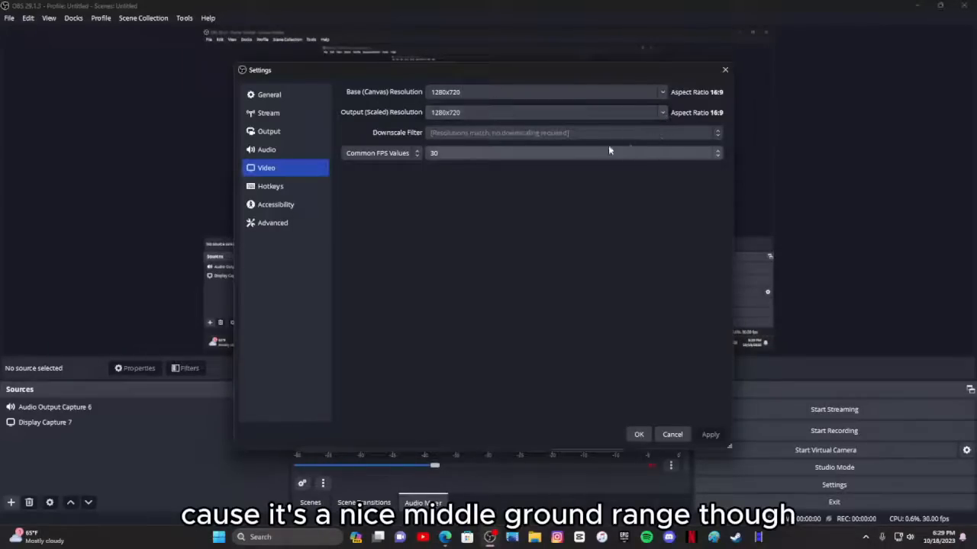
pyautogui.click(579, 152)
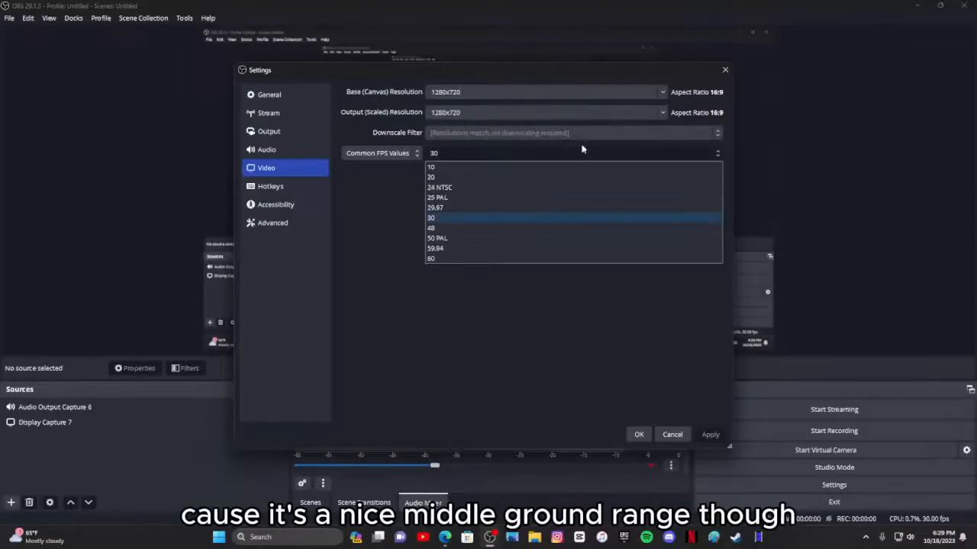
pyautogui.click(497, 260)
pyautogui.click(672, 434)
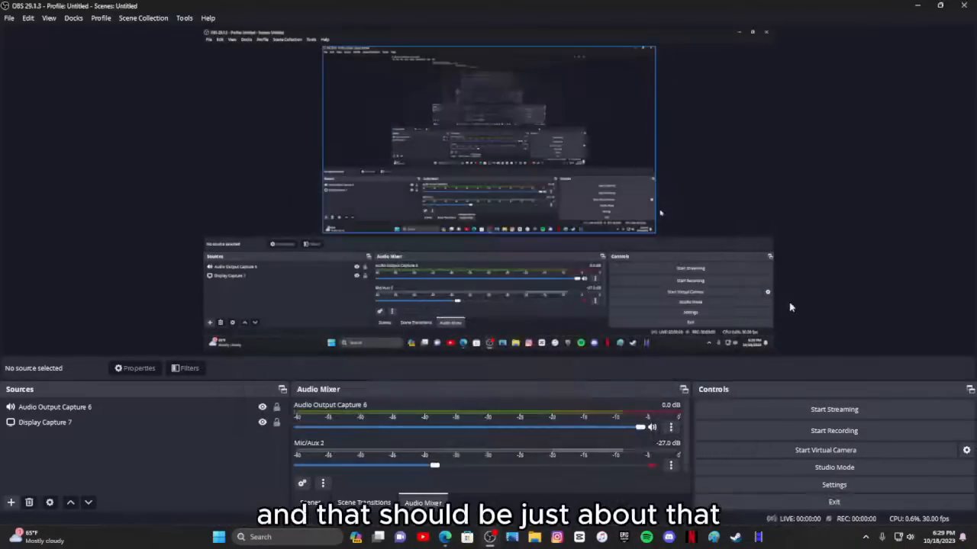
# Make a short test recording of the screen, starting it and stopping it after a few seconds
pyautogui.click(864, 431)
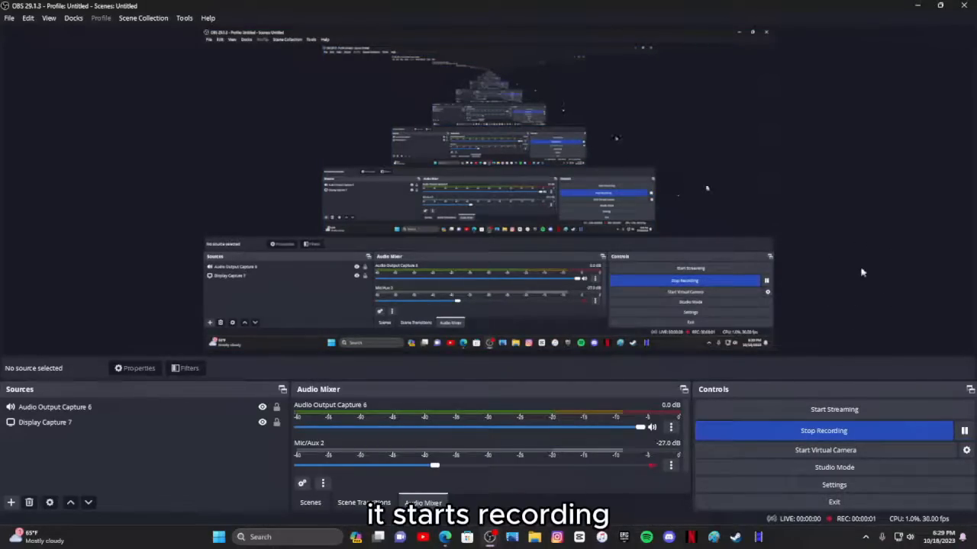
pyautogui.click(876, 432)
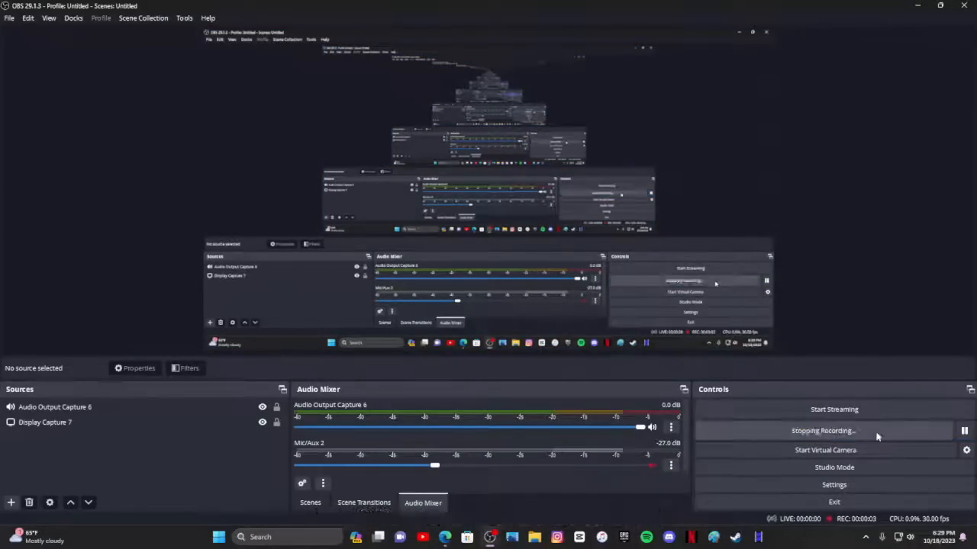